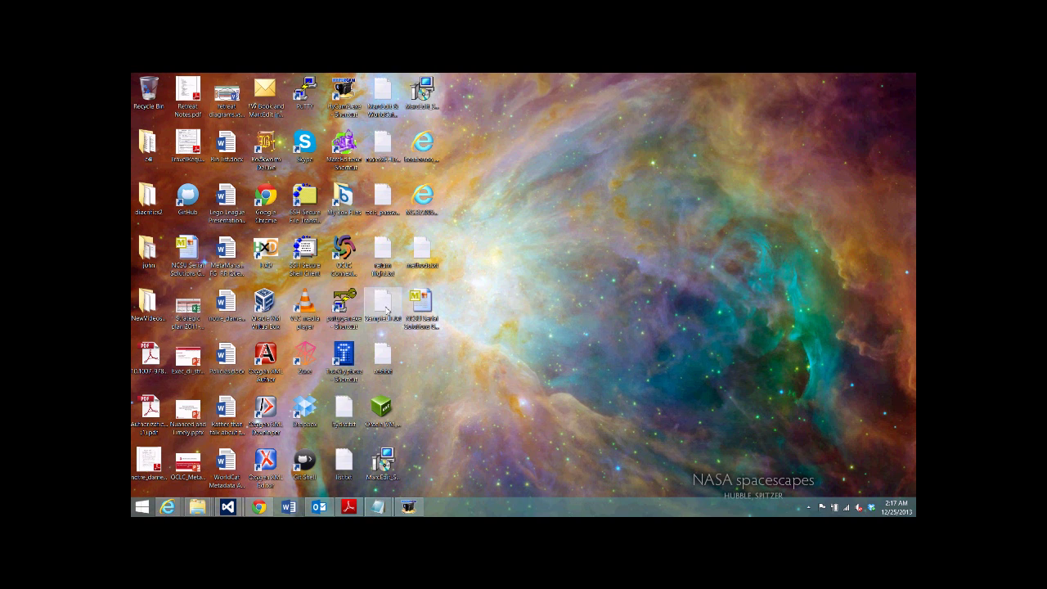
# Launch MarcEdit, open the MarcEditor, and start the OCLC Connexion Batch Editor plugin
pyautogui.doubleClick(343, 155)
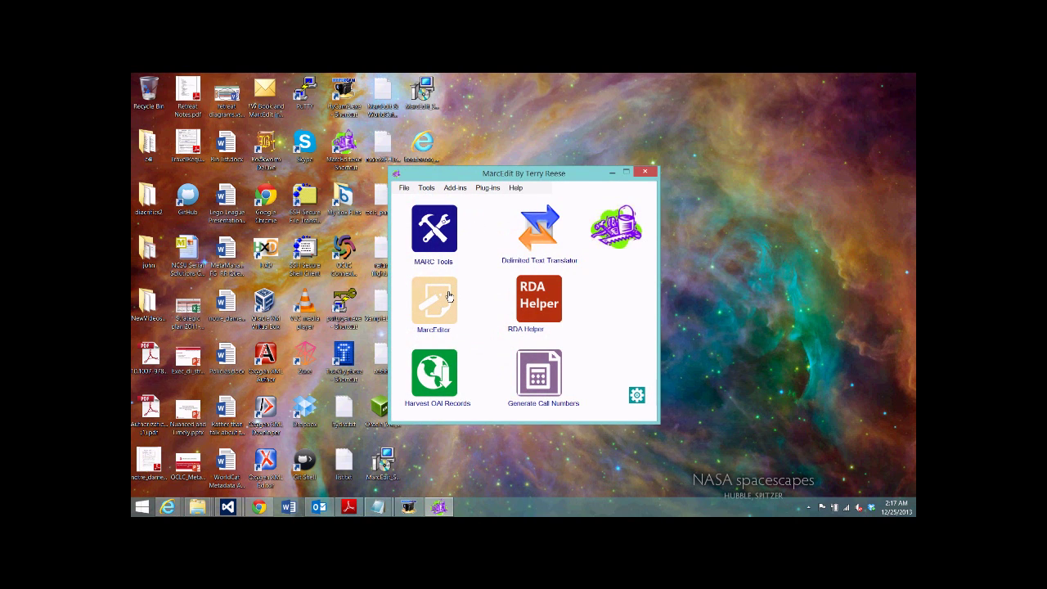
pyautogui.click(452, 295)
pyautogui.moveTo(626, 89); pyautogui.dragTo(432, 139)
pyautogui.click(561, 149)
pyautogui.click(569, 162)
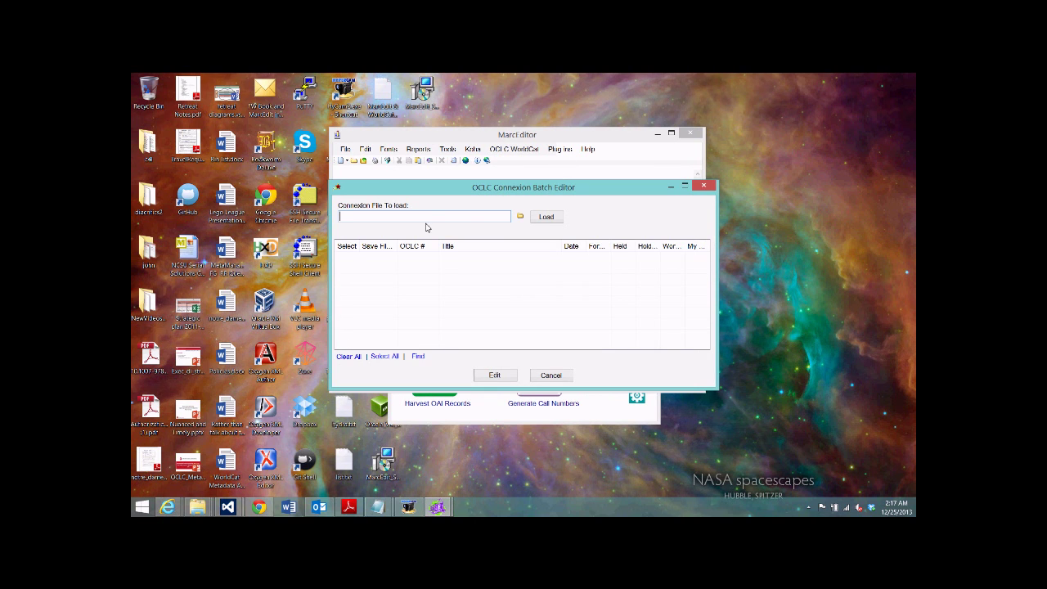
# Choose DefaultBib.bib.db as the Connexion file, try to load its records, and dismiss the message
pyautogui.click(519, 216)
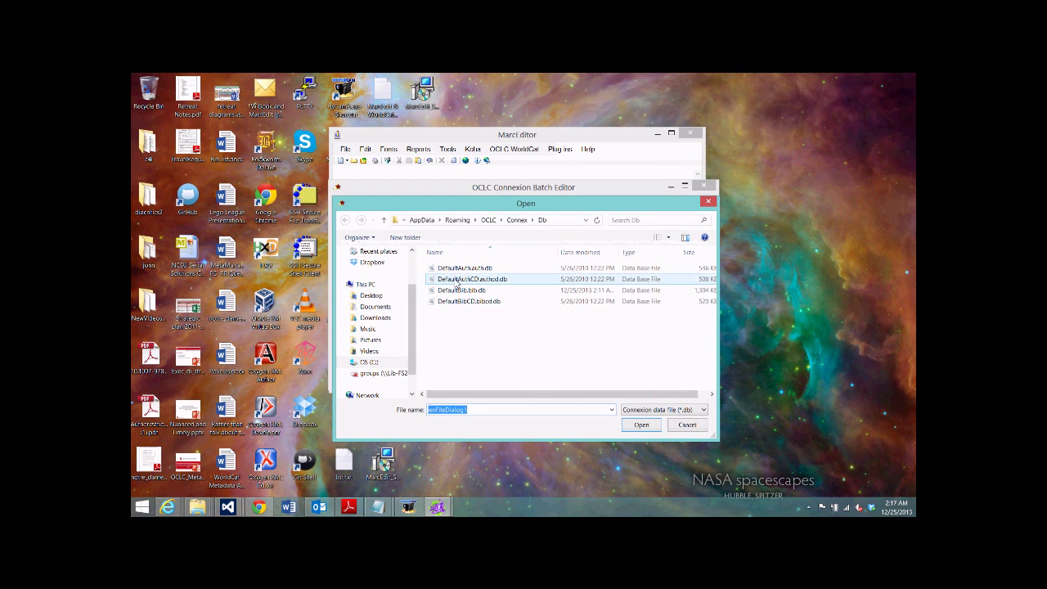
pyautogui.doubleClick(461, 290)
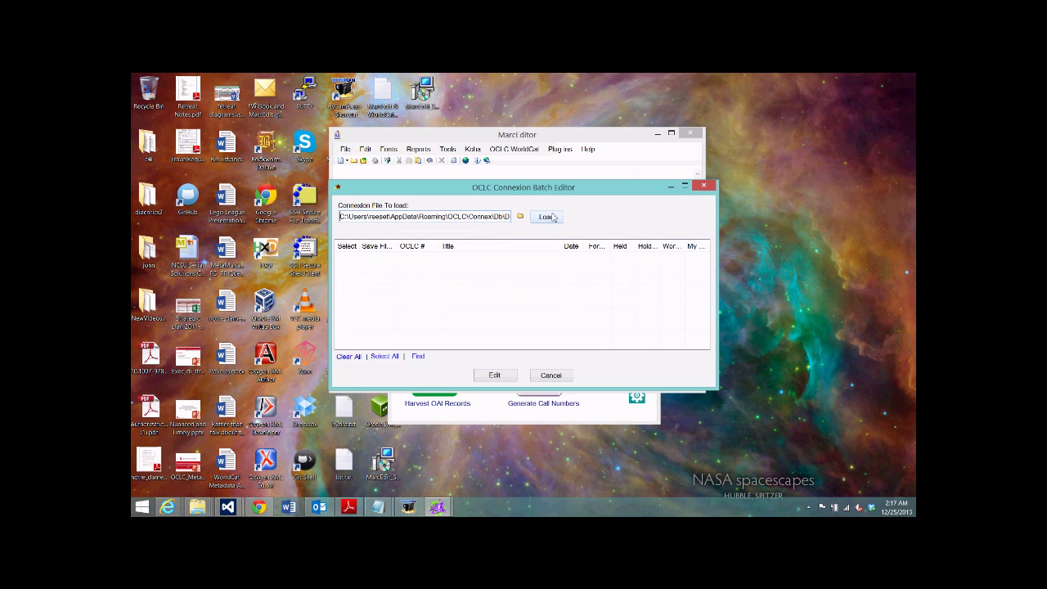
pyautogui.click(553, 218)
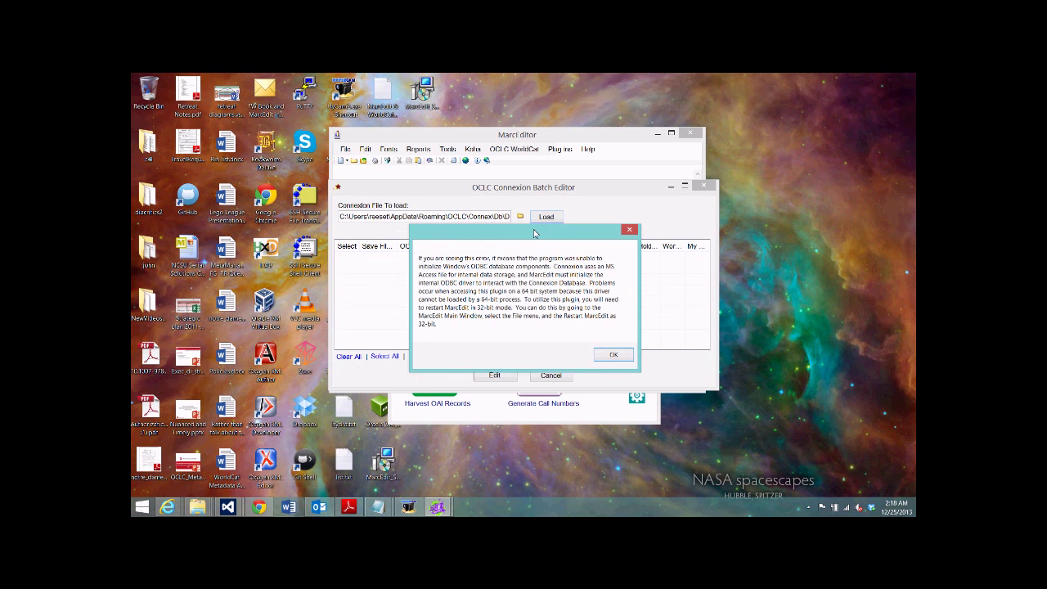
pyautogui.moveTo(534, 234); pyautogui.dragTo(516, 199)
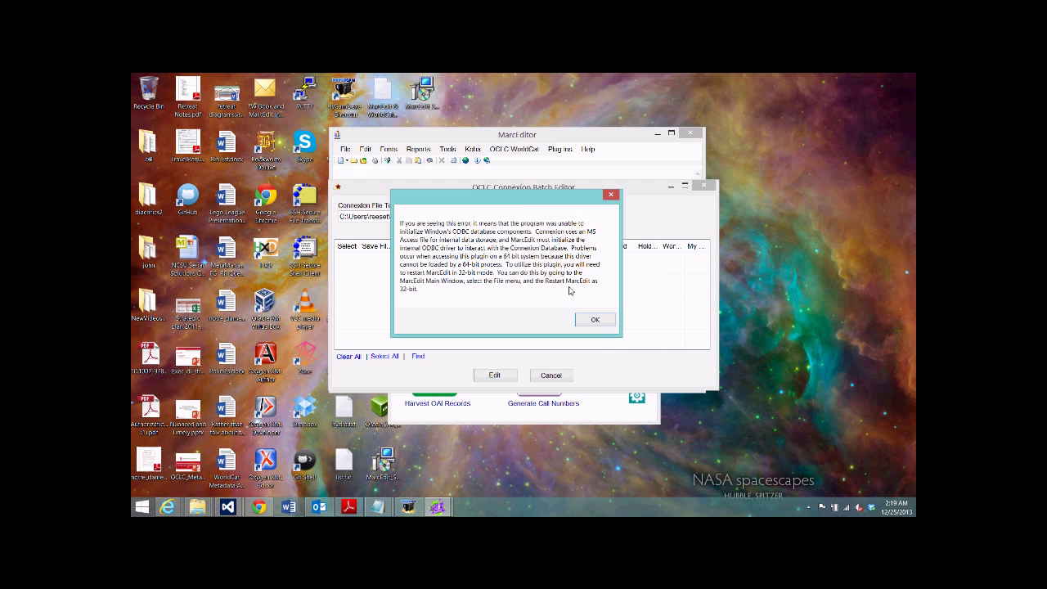
pyautogui.click(595, 321)
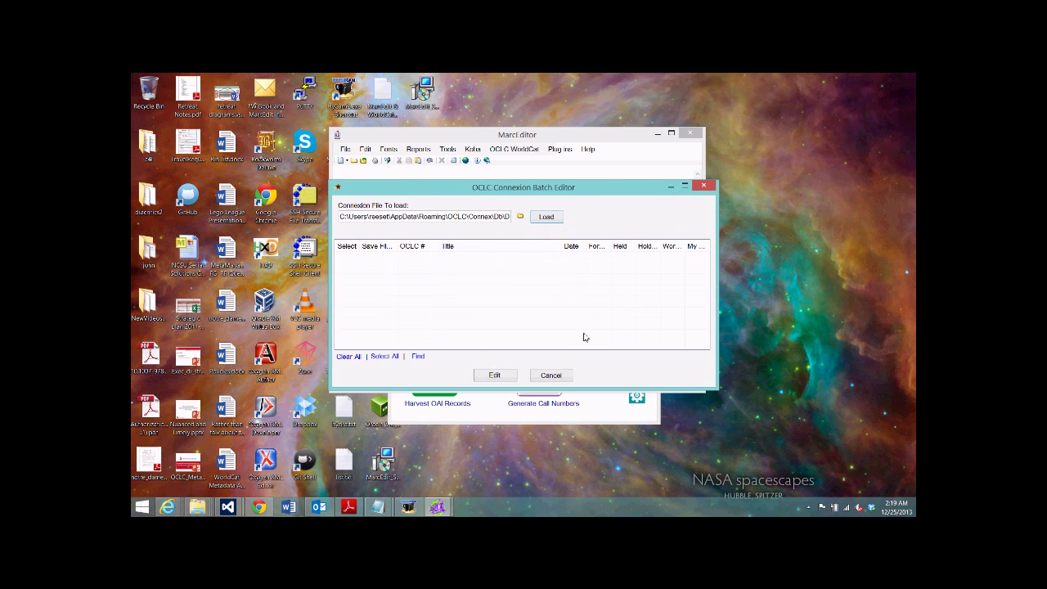
# Cancel the batch editor, close the MarcEditor, and restart MarcEdit in 32-bit mode
pyautogui.click(551, 375)
pyautogui.click(691, 133)
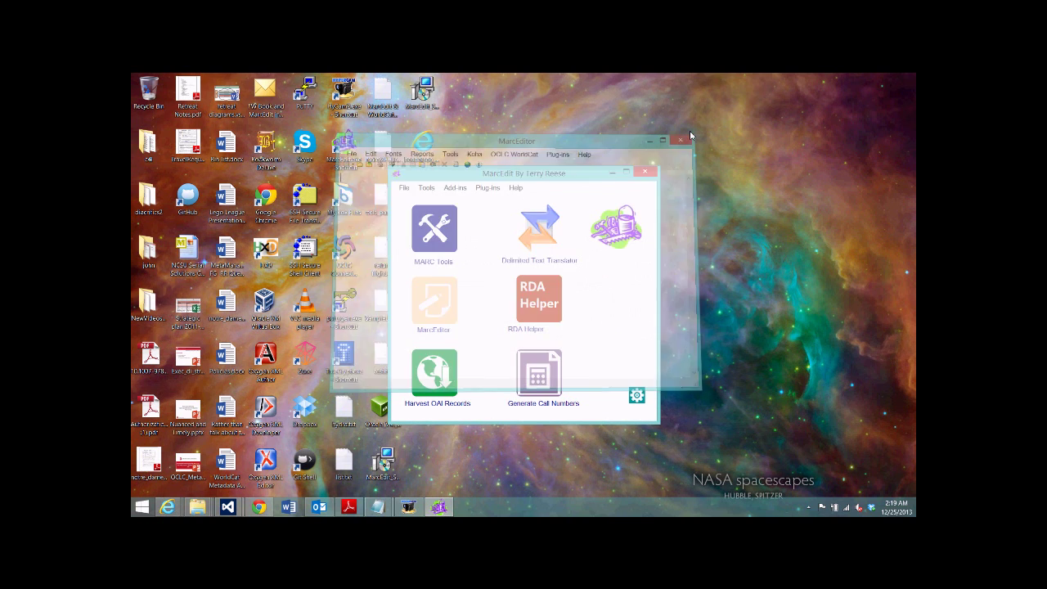
pyautogui.click(405, 189)
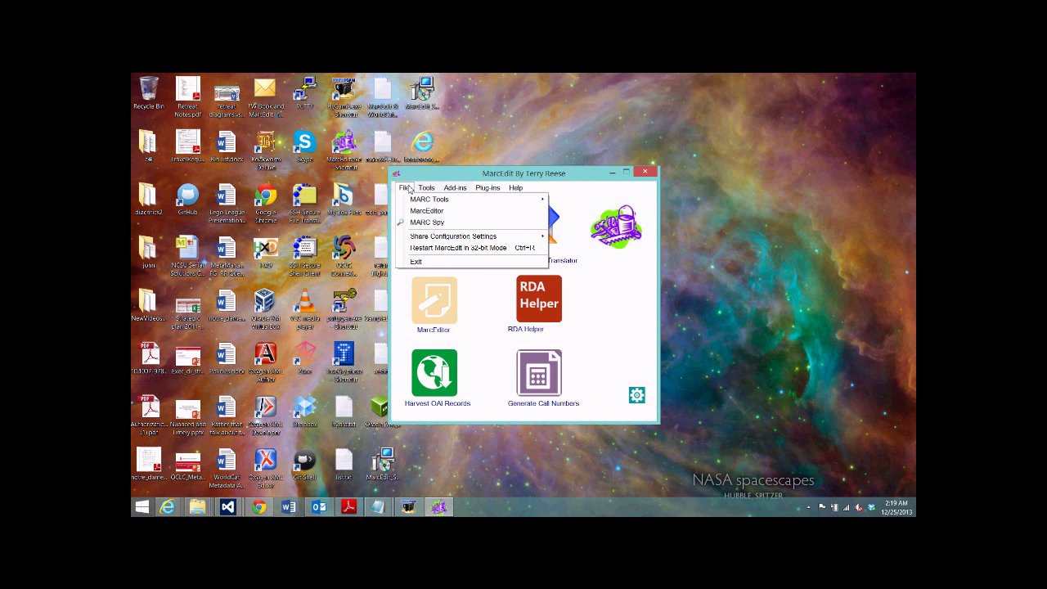
pyautogui.click(500, 251)
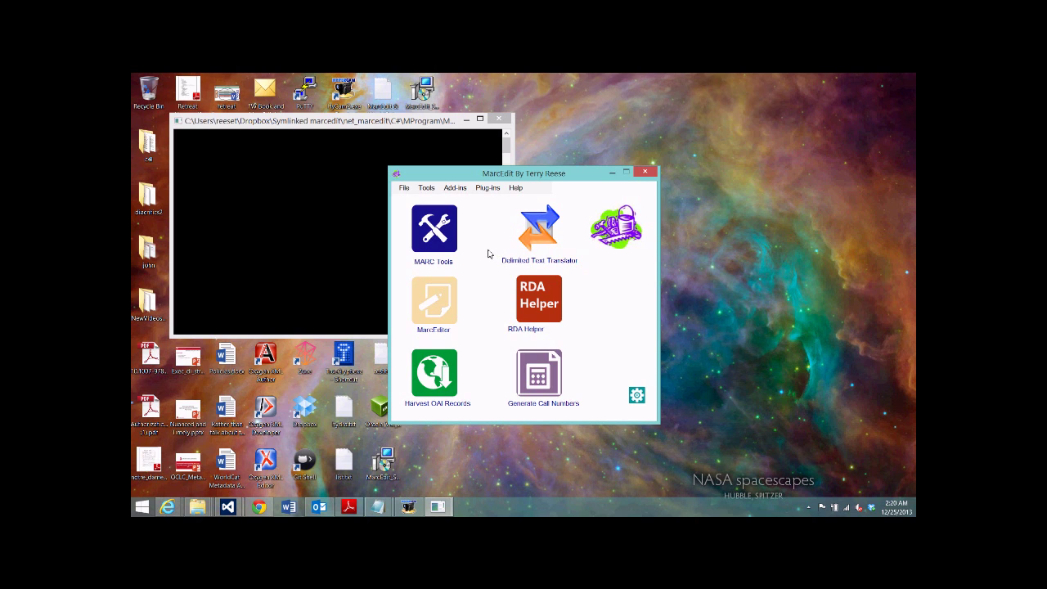
# Reopen the OCLC Connexion Batch Editor from the MarcEditor and load the records of DefaultBib.bib.db
pyautogui.click(433, 307)
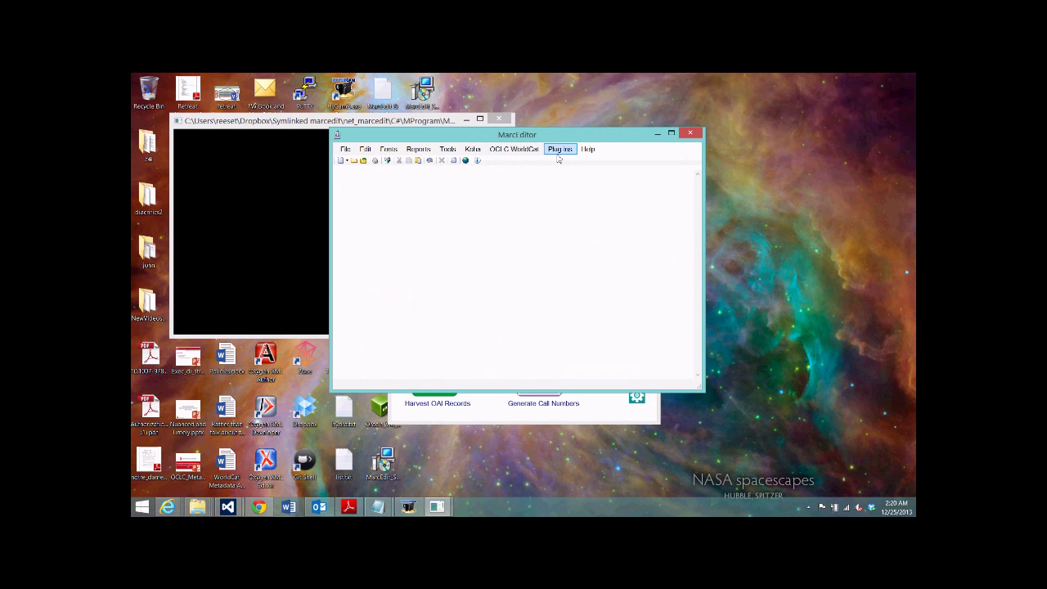
pyautogui.click(559, 150)
pyautogui.click(560, 160)
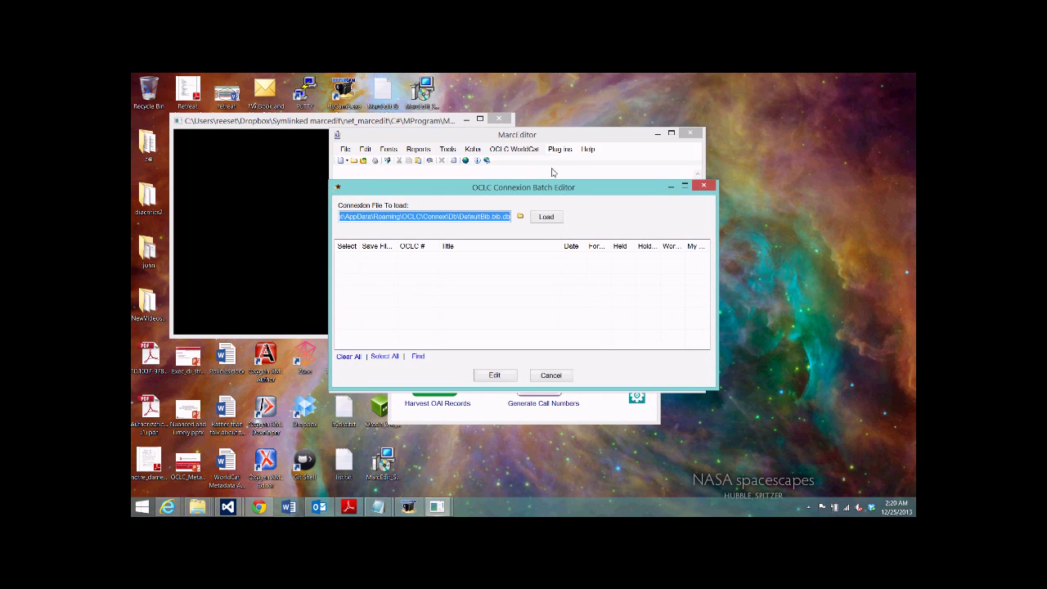
pyautogui.click(546, 218)
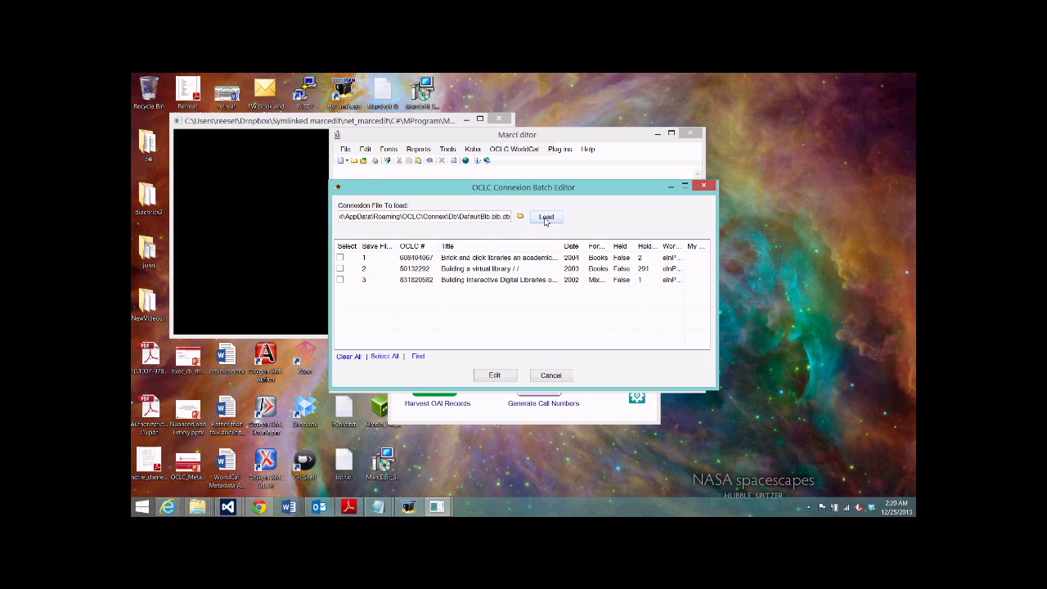
# Select the records with save file numbers 1 and 2 and open them for editing in the MarcEditor
pyautogui.click(339, 258)
pyautogui.click(339, 268)
pyautogui.click(494, 375)
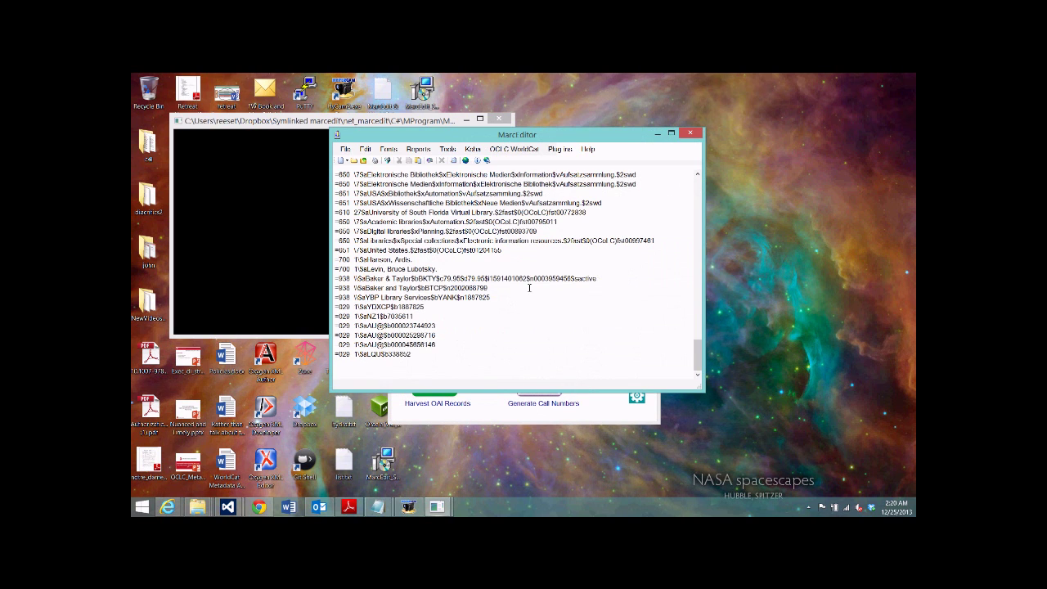
pyautogui.moveTo(699, 354); pyautogui.dragTo(699, 192)
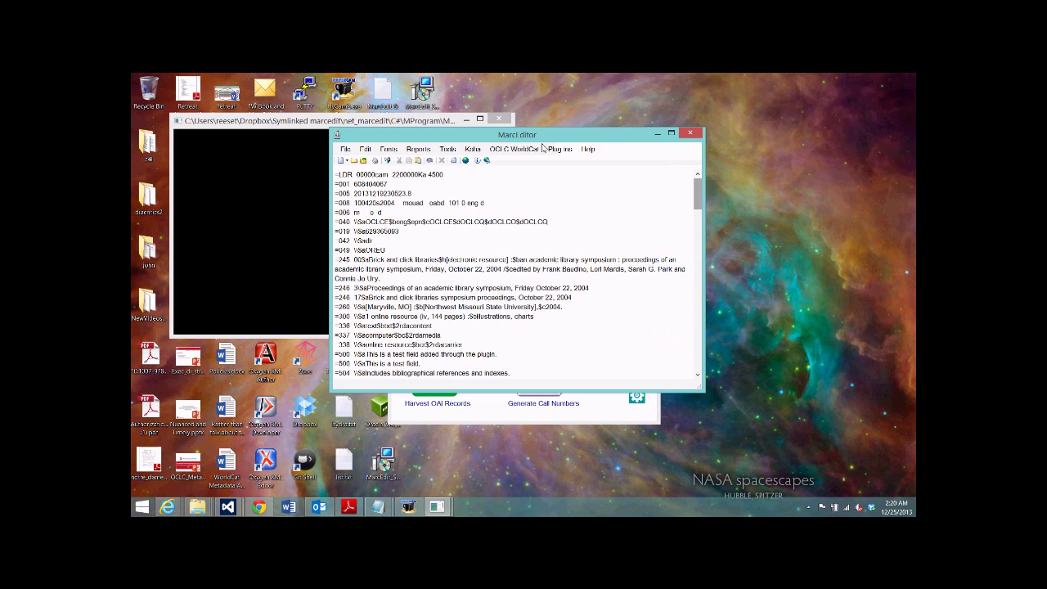
# Add a 500 field with the data "\\$aThis is a field added for the video." to all open records
pyautogui.click(447, 149)
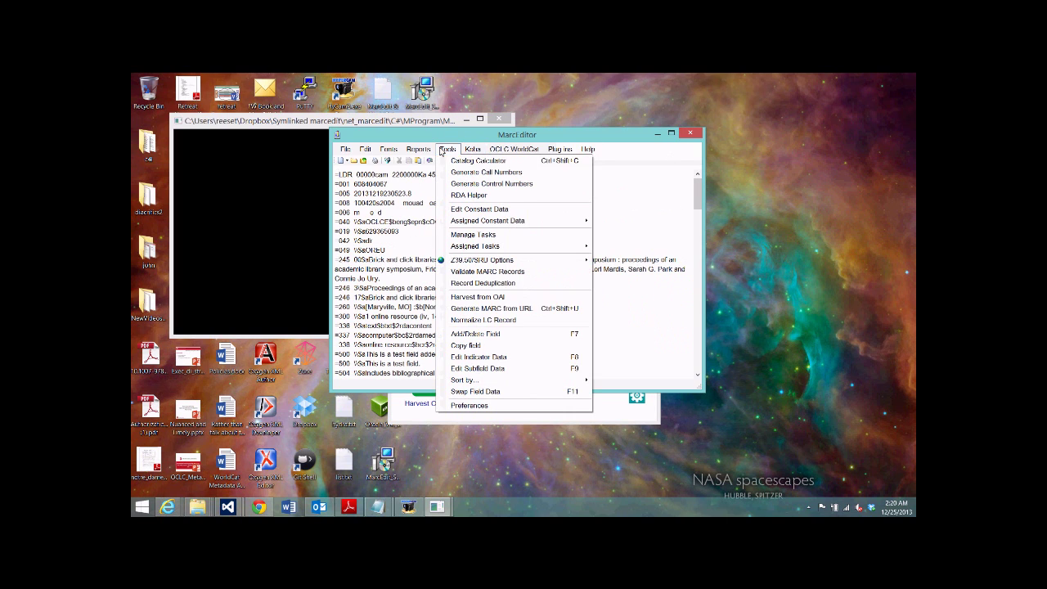
pyautogui.click(482, 333)
pyautogui.write('500')
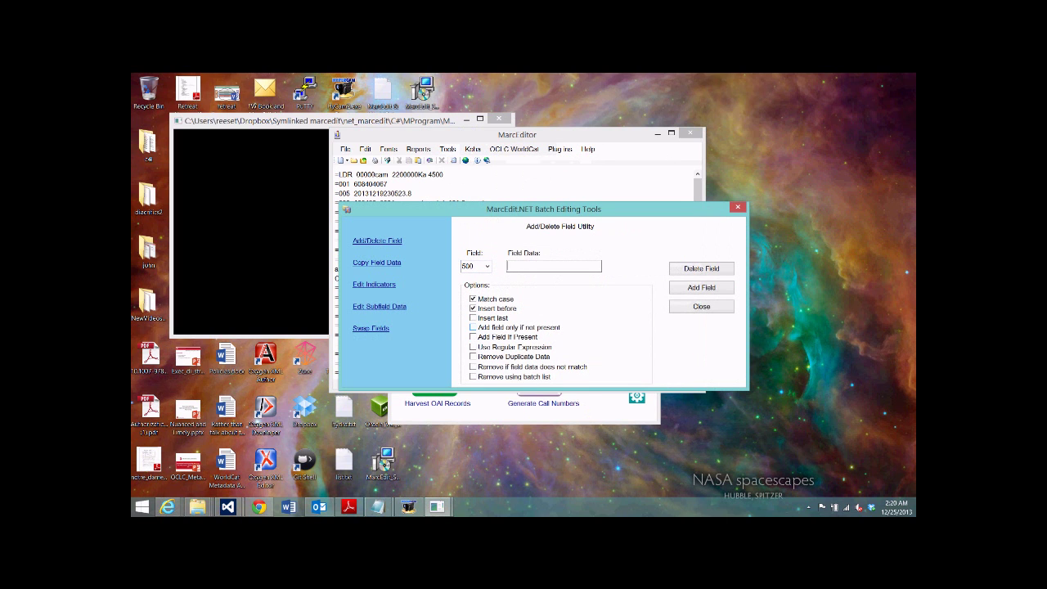
pyautogui.write('\\')
pyautogui.write('$aThis is a fie')
pyautogui.write('ld added for the')
pyautogui.write(' video.')
pyautogui.click(694, 288)
pyautogui.click(538, 324)
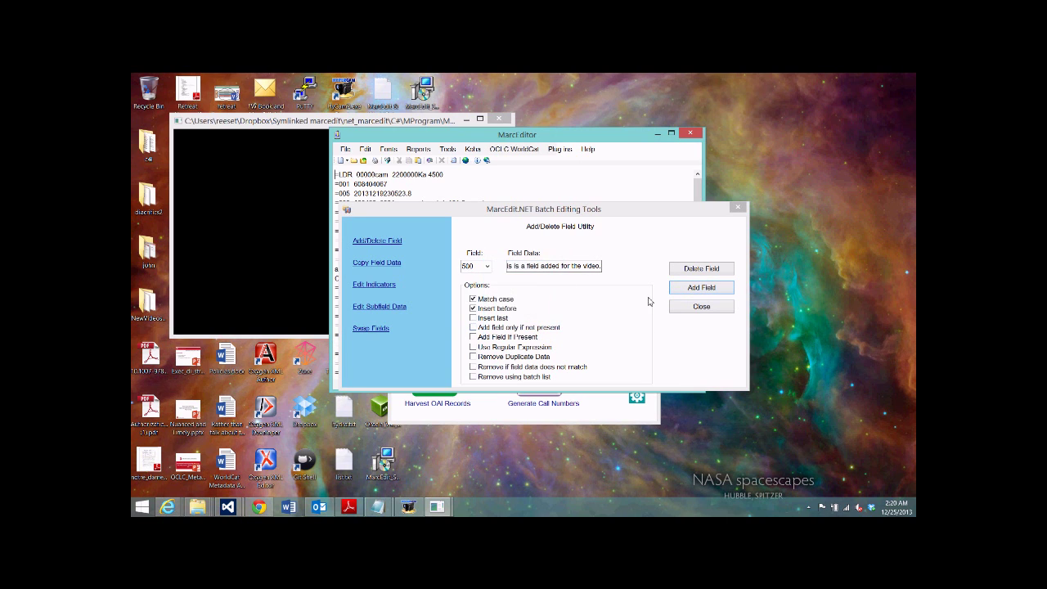
pyautogui.click(701, 305)
pyautogui.scroll(-2, 696, 204)
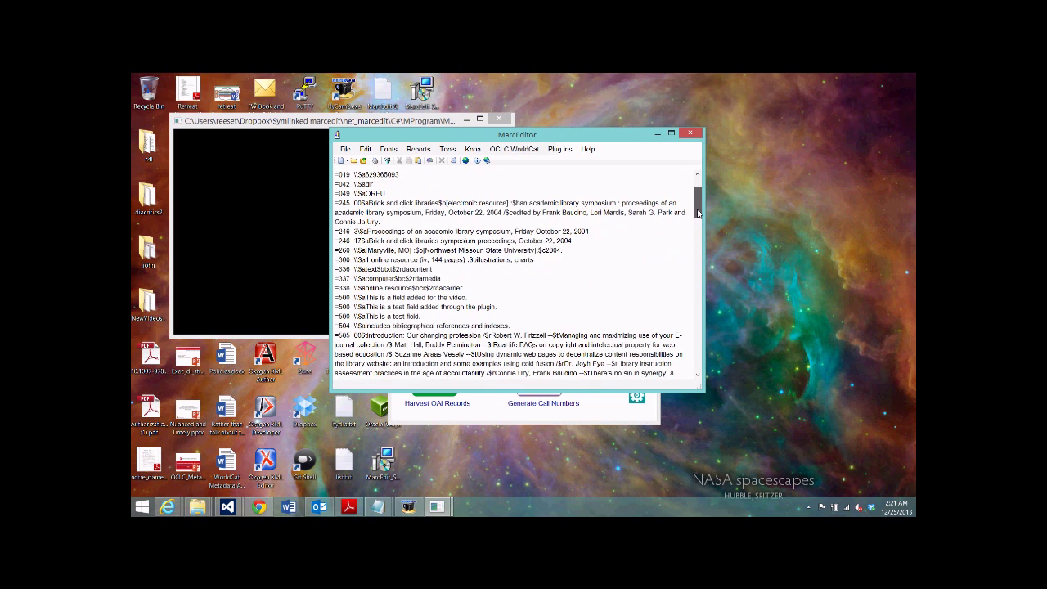
# Save the edited records back to the Connexion file, then close the MarcEditor without saving a separate file and exit MarcEdit
pyautogui.click(487, 161)
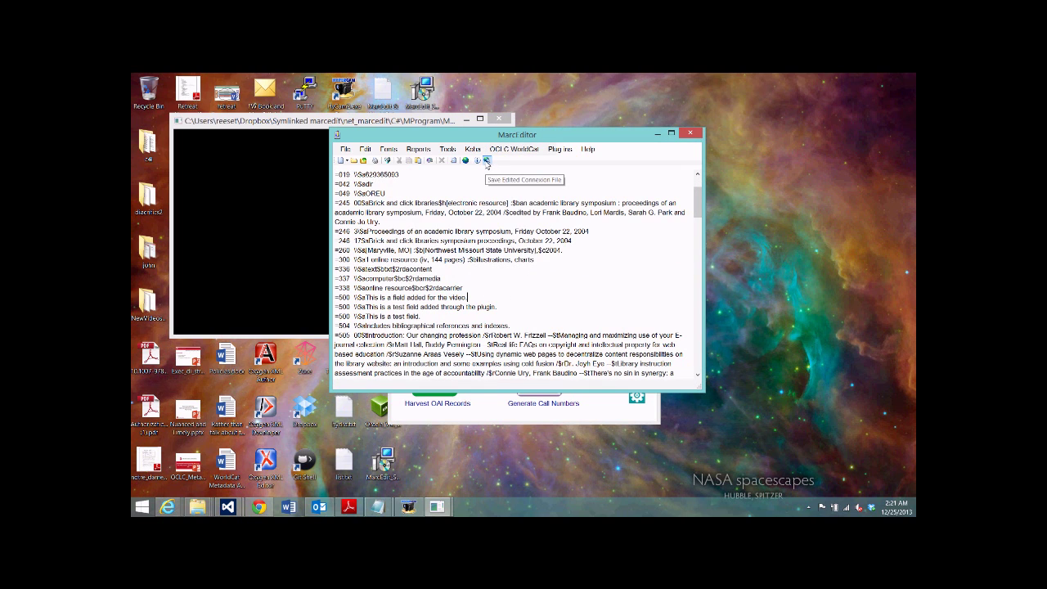
pyautogui.click(547, 324)
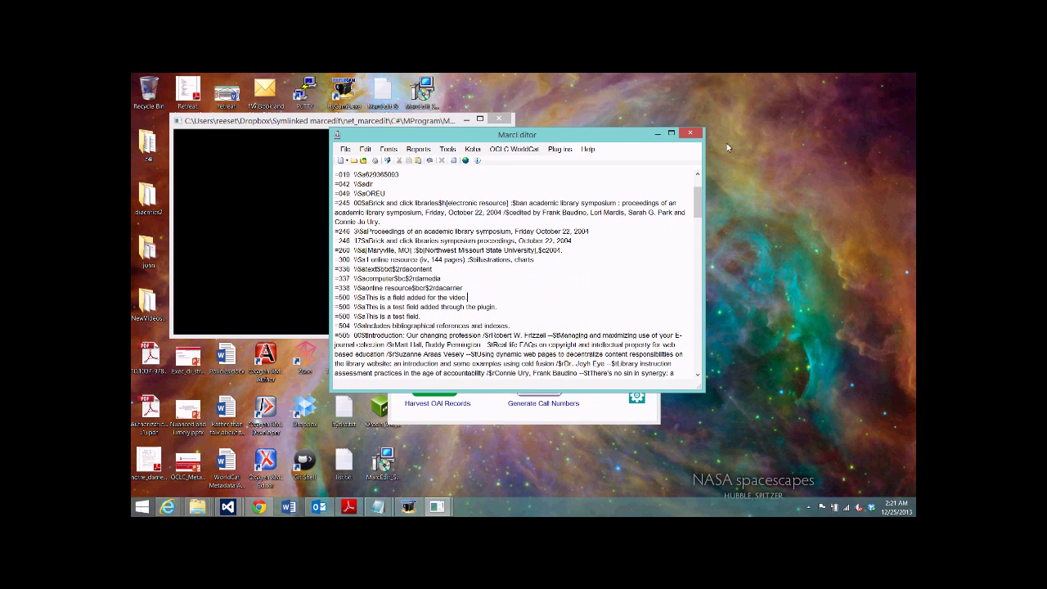
pyautogui.click(695, 133)
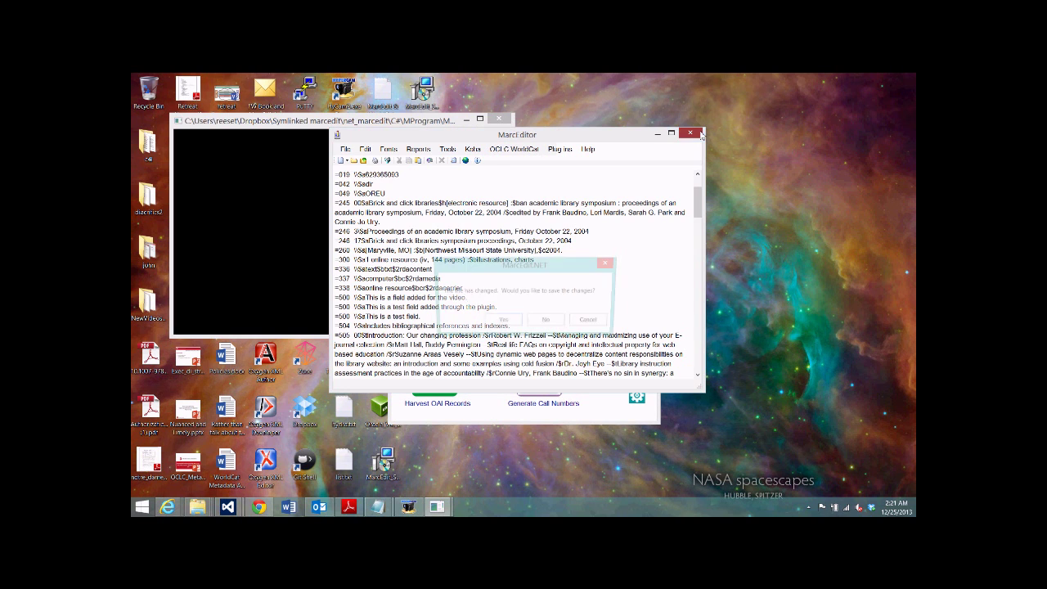
pyautogui.click(547, 321)
pyautogui.click(651, 174)
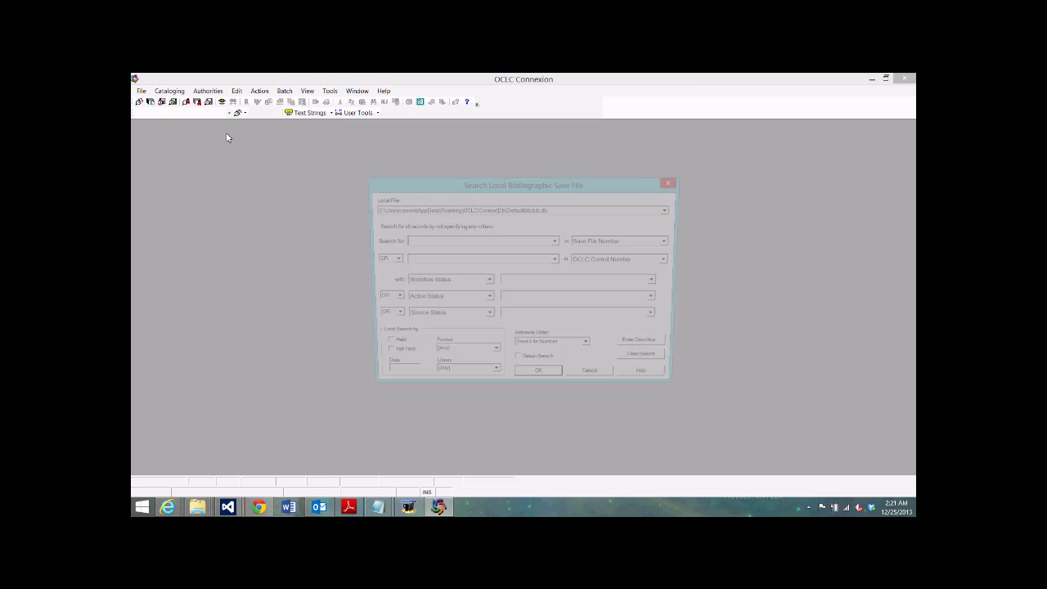
# In OCLC Connexion, search the local bibliographic save file without criteria and check the Brick and click libraries record for the added 500 field
pyautogui.click(539, 380)
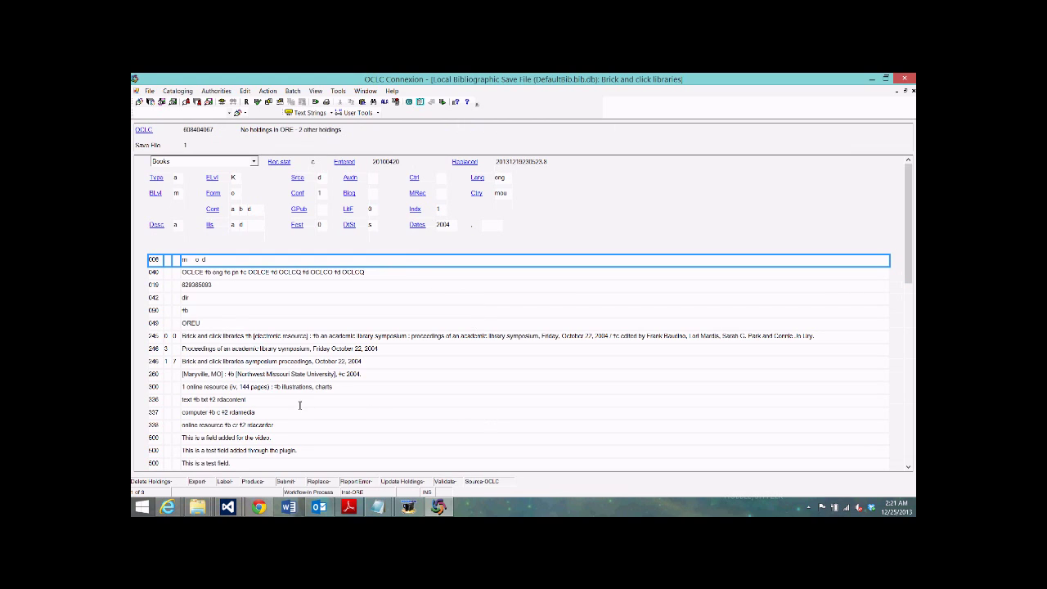
pyautogui.click(321, 441)
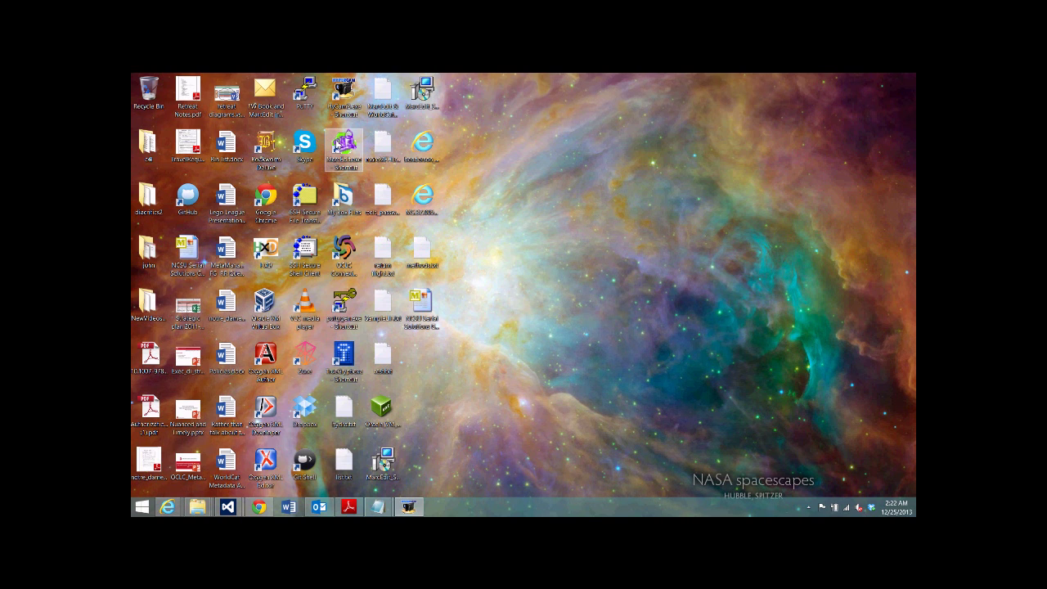
# Launch MarcEdit again and locate the command for restarting it in 32-bit mode
pyautogui.click(343, 147)
pyautogui.doubleClick(342, 146)
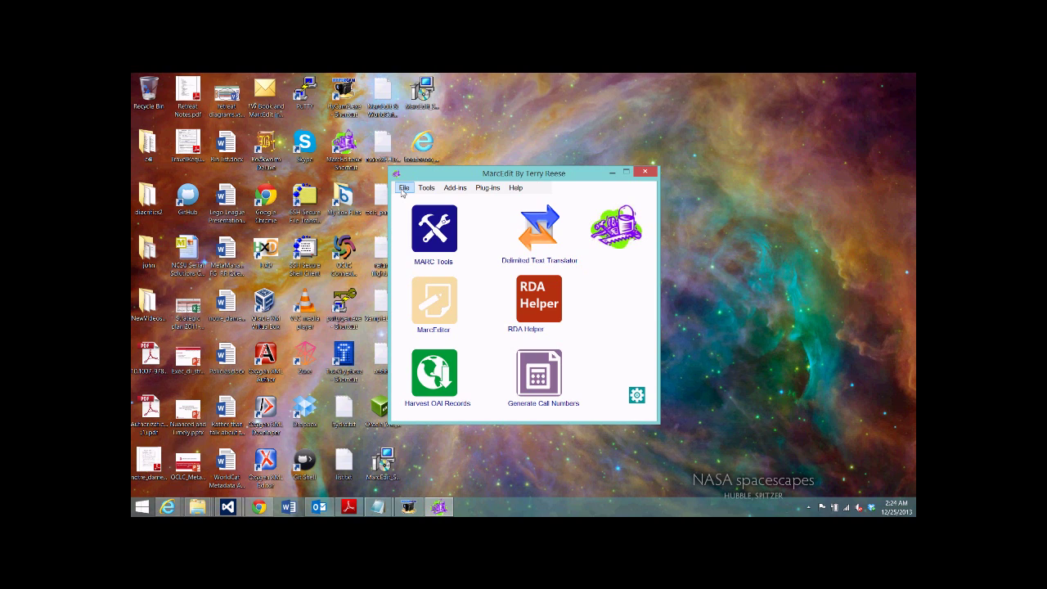
pyautogui.click(403, 189)
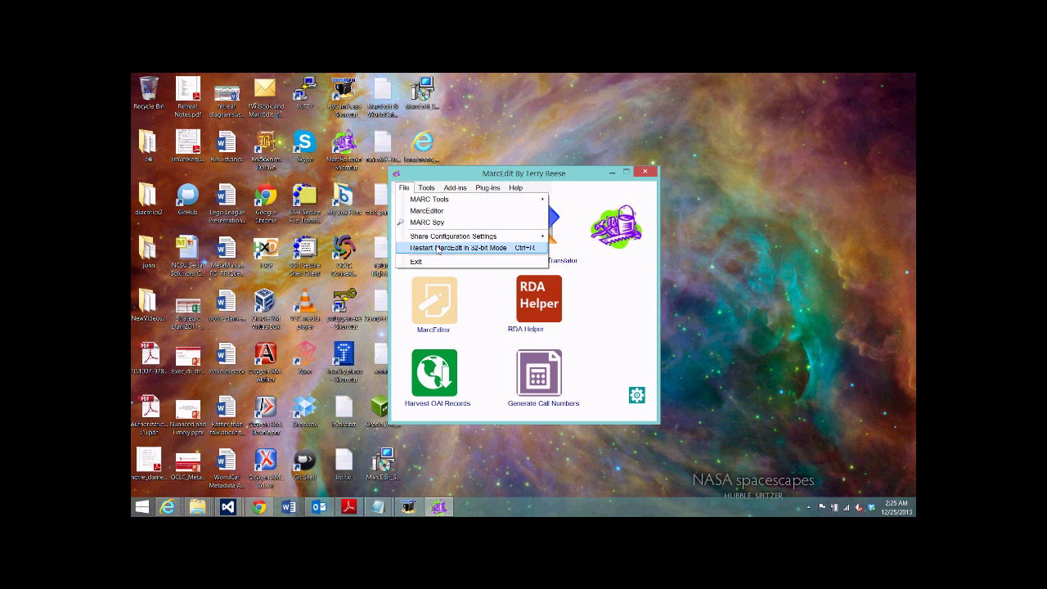
# Open the Plugin Manager, mark the installed OCLC Connexion plugin for removal, and close the manager without removing it
pyautogui.moveTo(466, 190)
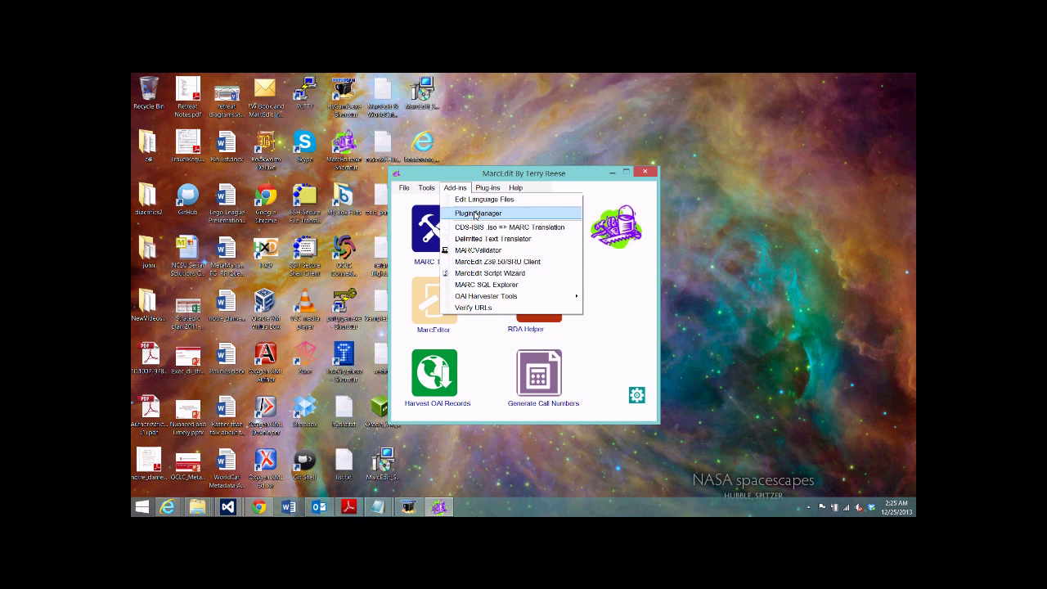
pyautogui.click(476, 215)
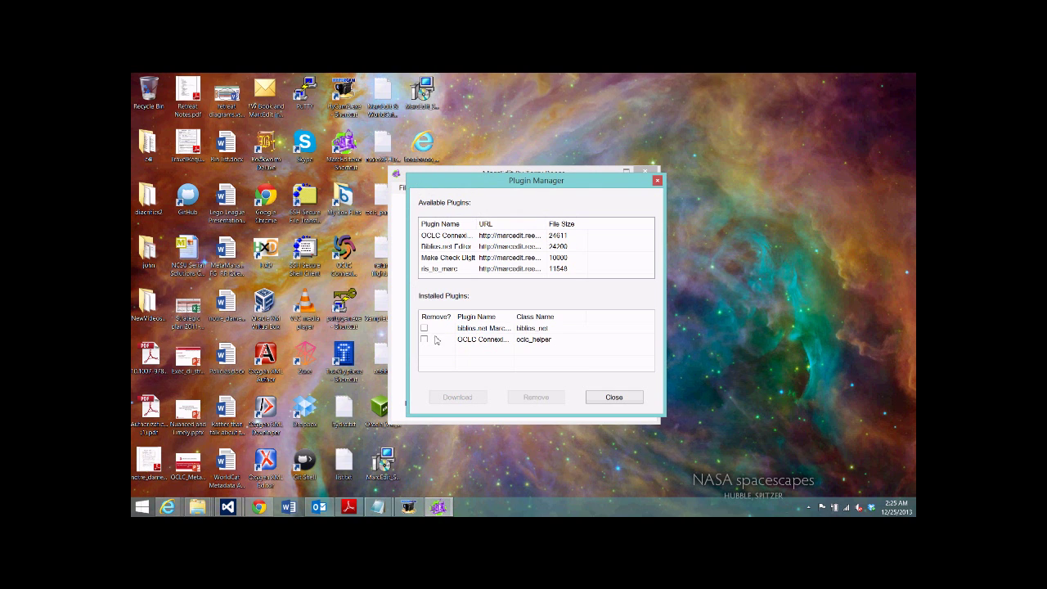
pyautogui.click(424, 338)
pyautogui.click(424, 340)
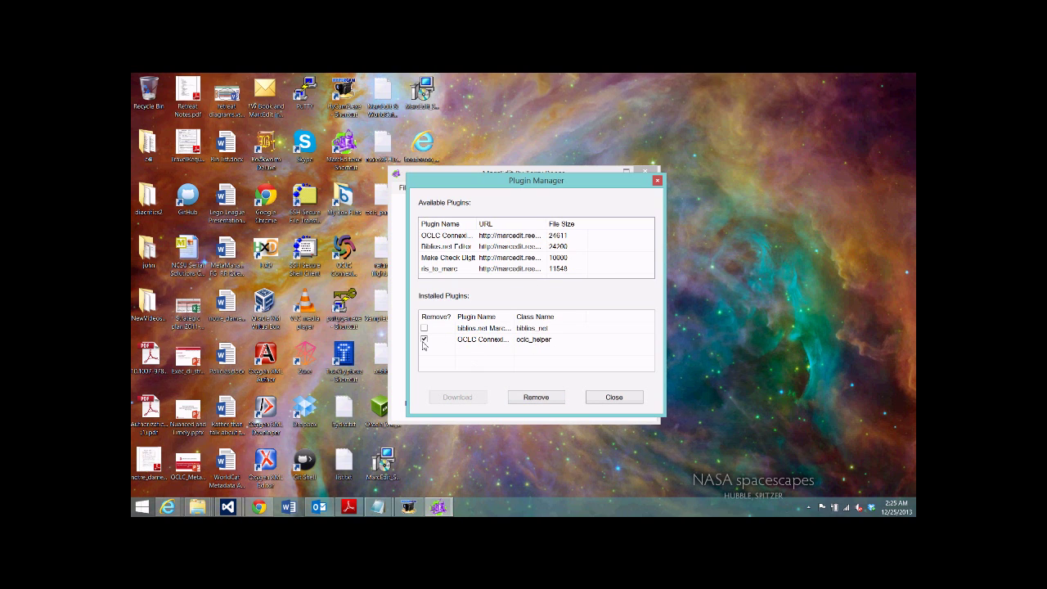
pyautogui.click(612, 398)
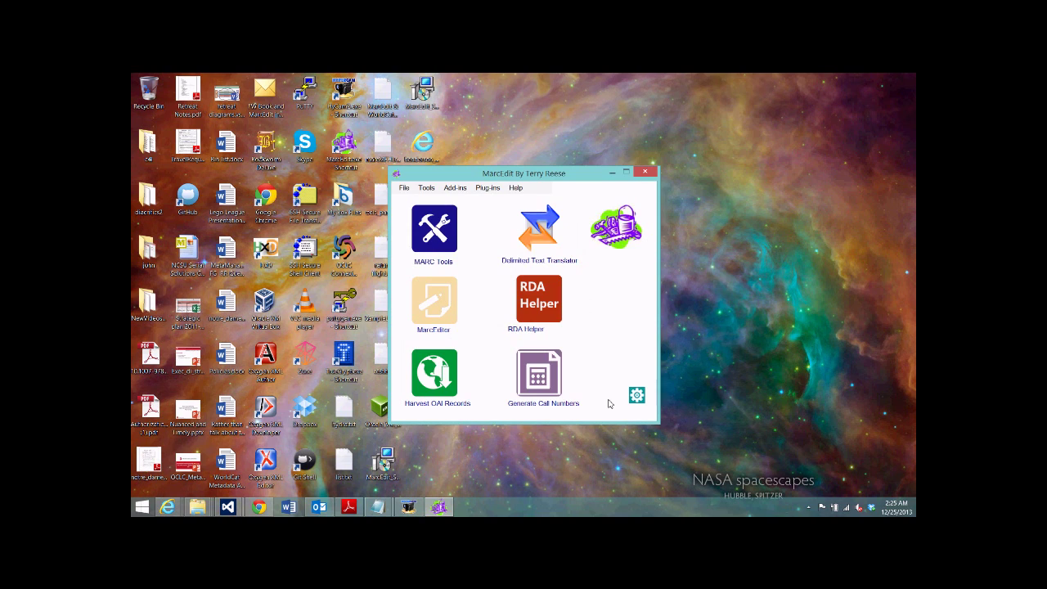